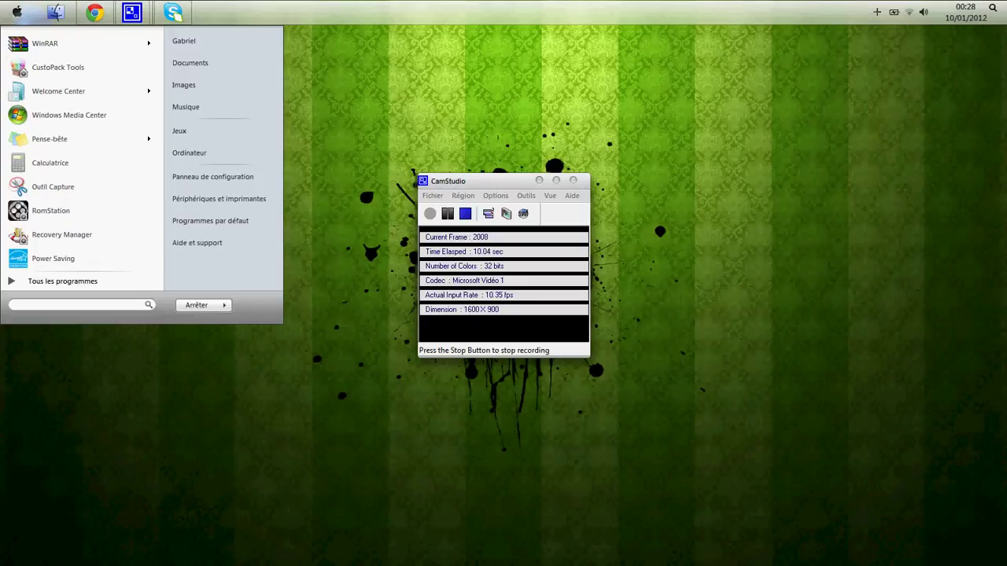
Switch to Chrome and request the full-version download of CustoPack Tools 1.0.0.40 from its Clubic page
{"action": "left_click", "coordinate": [465, 546]}
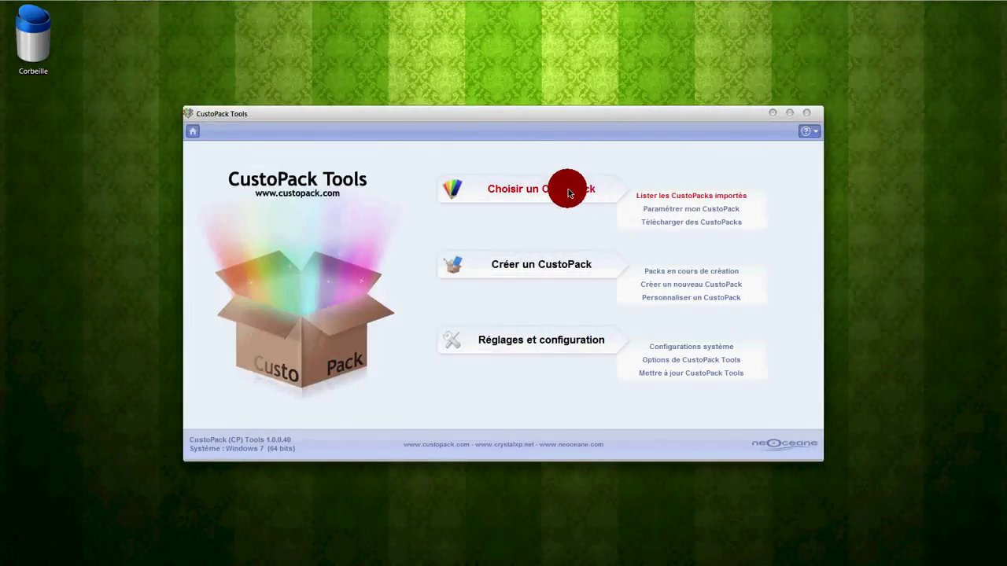
{"action": "left_click", "coordinate": [770, 115]}
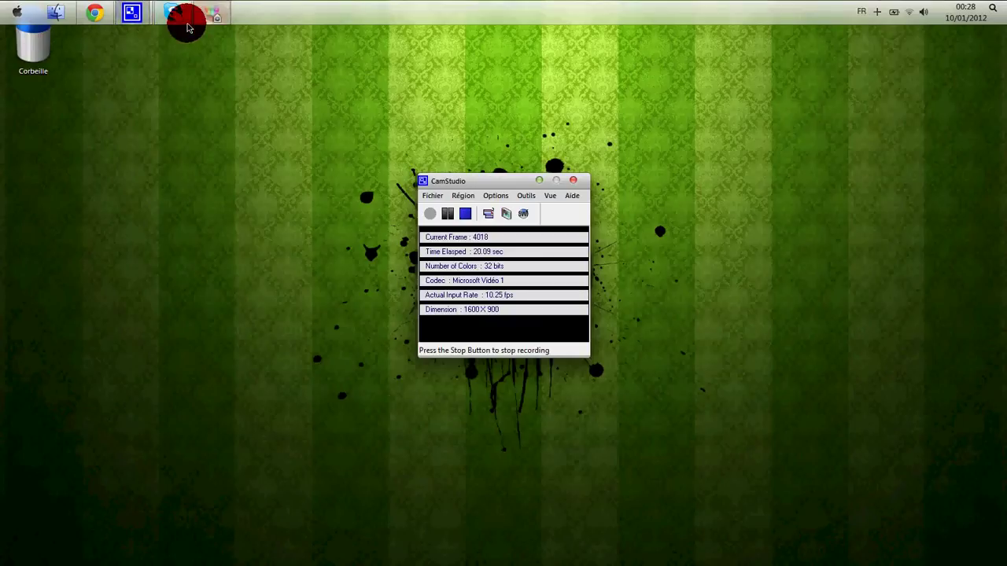
{"action": "left_click", "coordinate": [96, 12]}
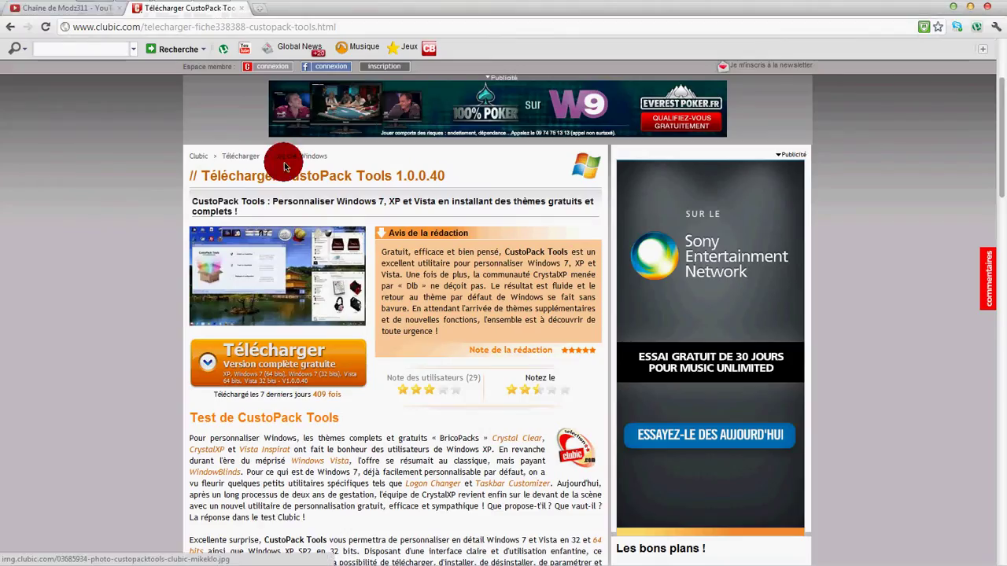
{"action": "left_click", "coordinate": [358, 358]}
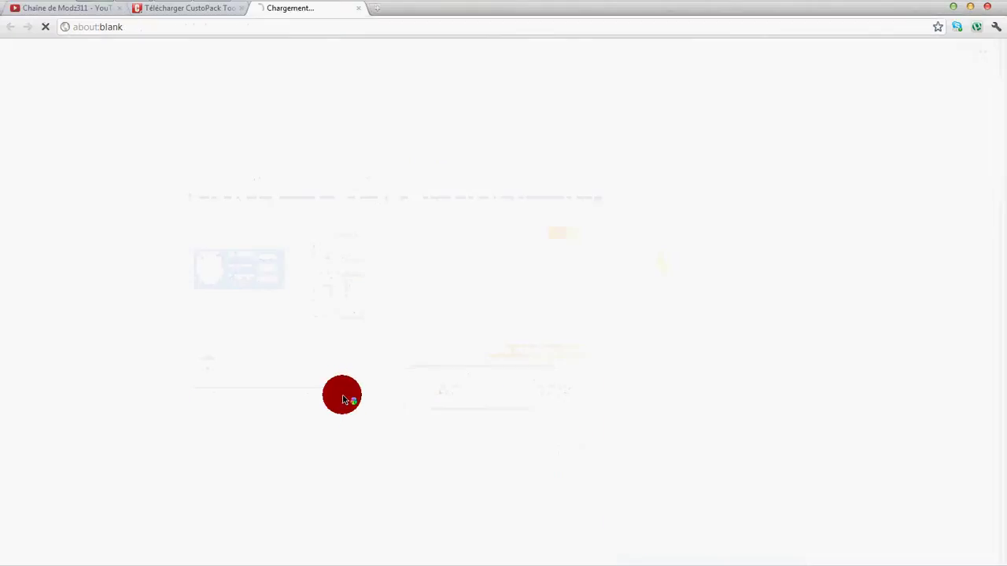
{"action": "left_click", "coordinate": [358, 8]}
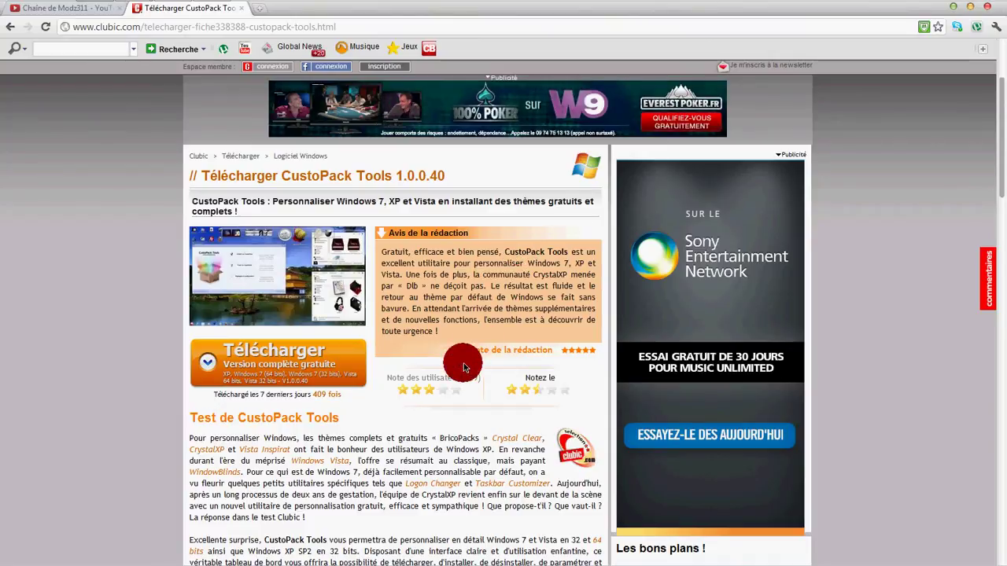
{"action": "left_click", "coordinate": [953, 10]}
{"action": "mouse_move", "coordinate": [105, 7]}
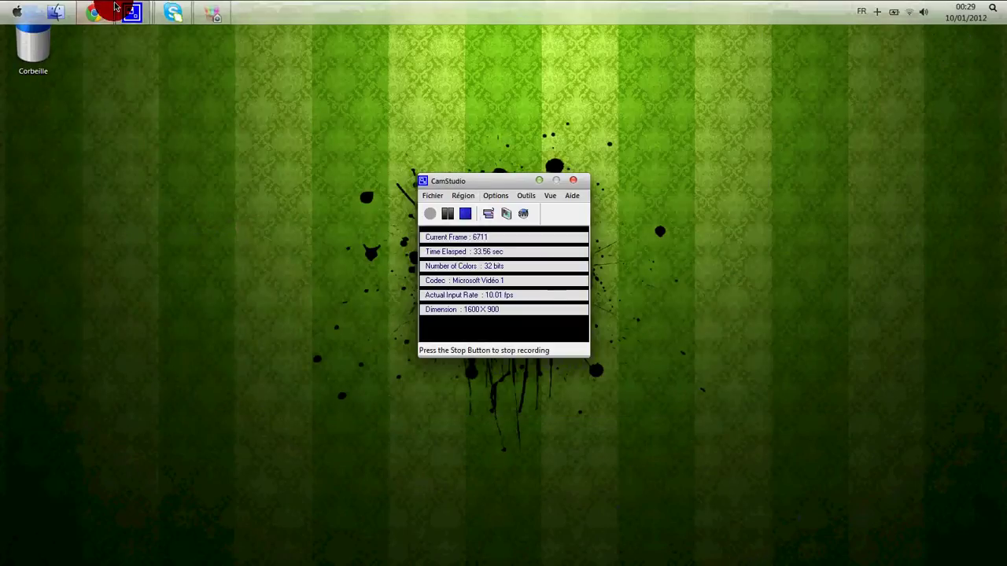
Switch to CustoPack Tools, list the imported CustoPacks and open the online gallery for downloading more packs
{"action": "left_click", "coordinate": [212, 14]}
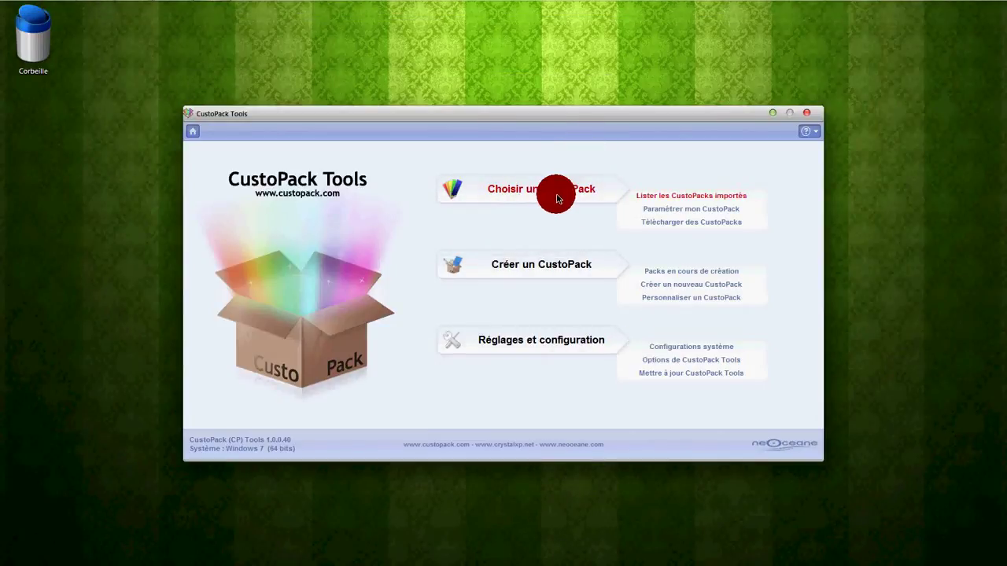
{"action": "left_click", "coordinate": [557, 193]}
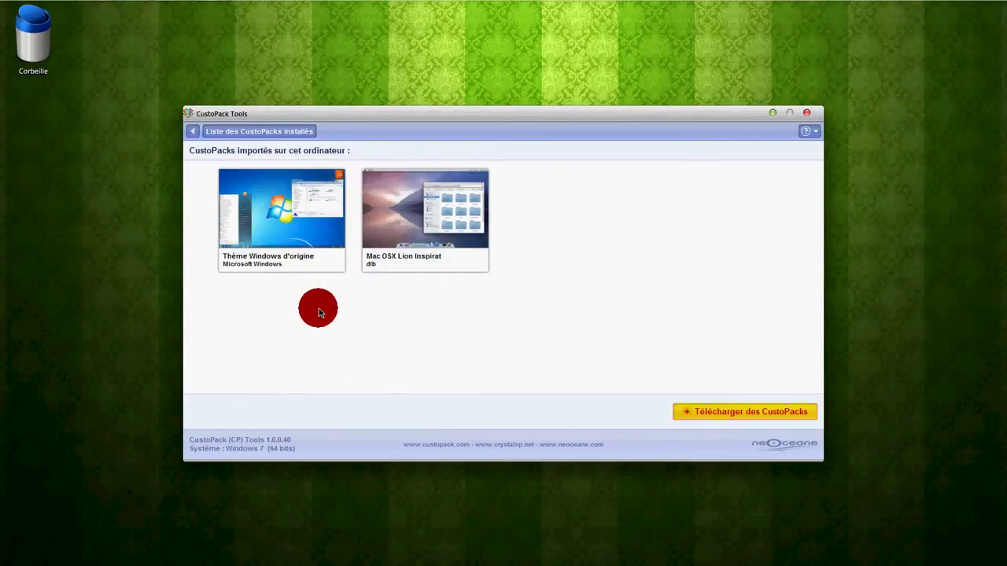
{"action": "left_click", "coordinate": [779, 413]}
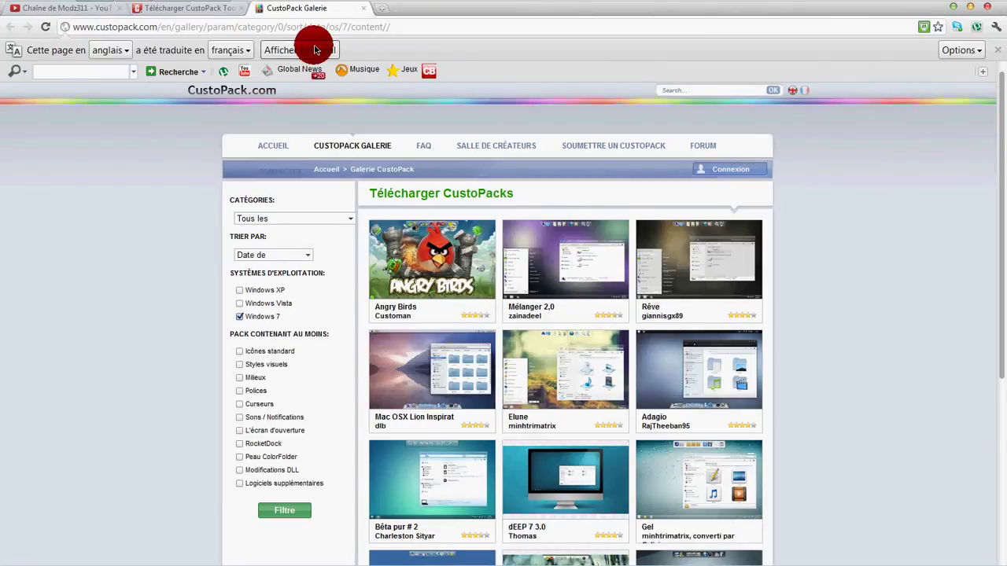
Look through the Windows 7 packs on the first page of the online CustoPack gallery
{"action": "left_click", "coordinate": [952, 12]}
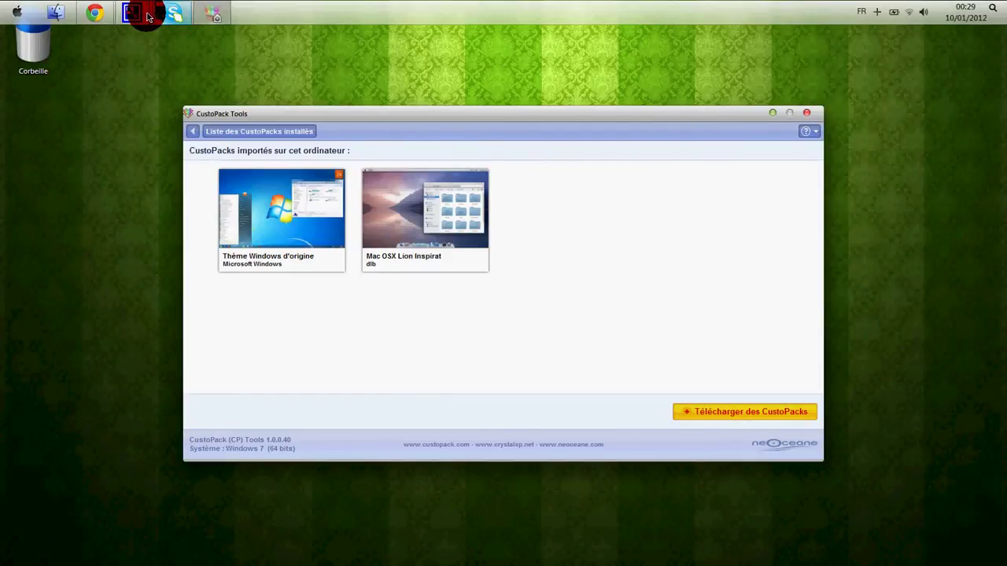
{"action": "left_click", "coordinate": [94, 11]}
{"action": "scroll", "coordinate": [560, 364], "scroll_direction": "down", "scroll_amount": 4}
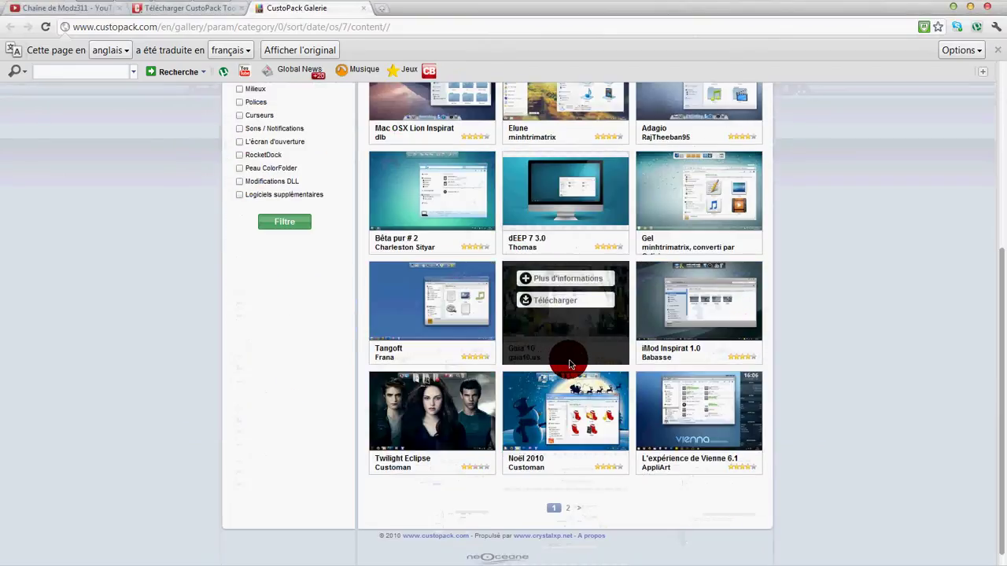
{"action": "scroll", "coordinate": [565, 357], "scroll_direction": "up", "scroll_amount": 4}
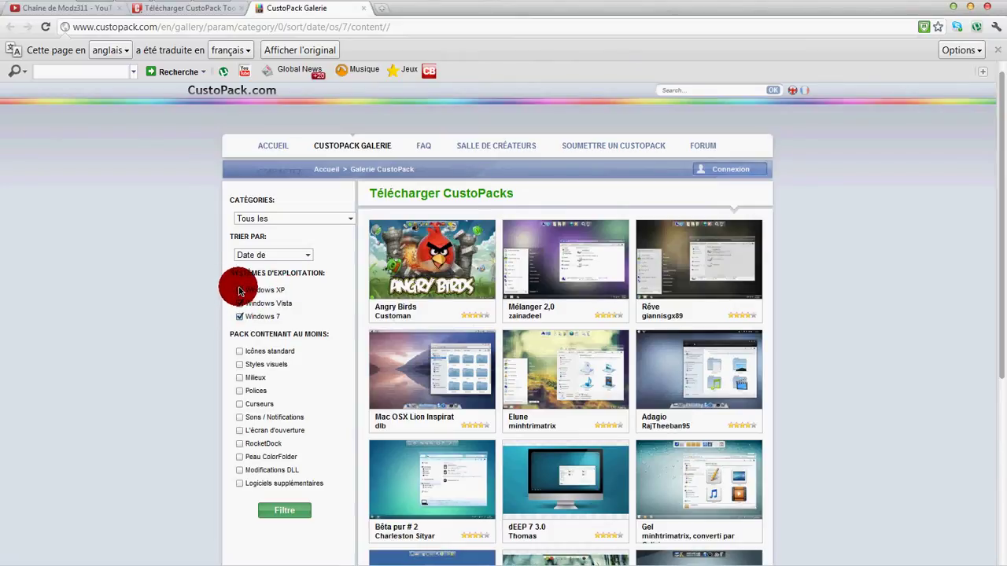
{"action": "left_click", "coordinate": [240, 290]}
{"action": "left_click", "coordinate": [240, 316]}
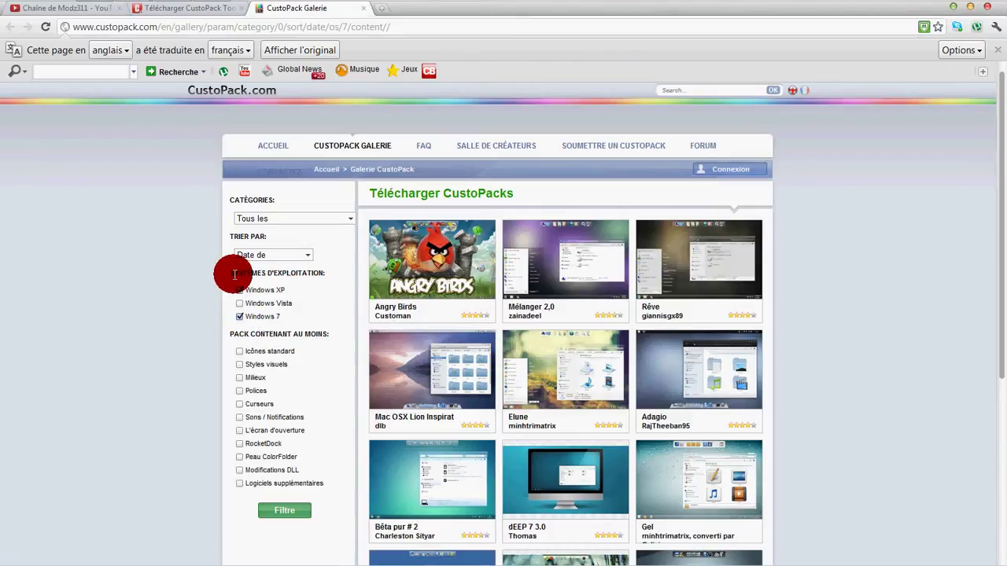
{"action": "left_click", "coordinate": [240, 290]}
{"action": "left_click_drag", "start_coordinate": [197, 281], "coordinate": [339, 291]}
{"action": "left_click", "coordinate": [53, 417]}
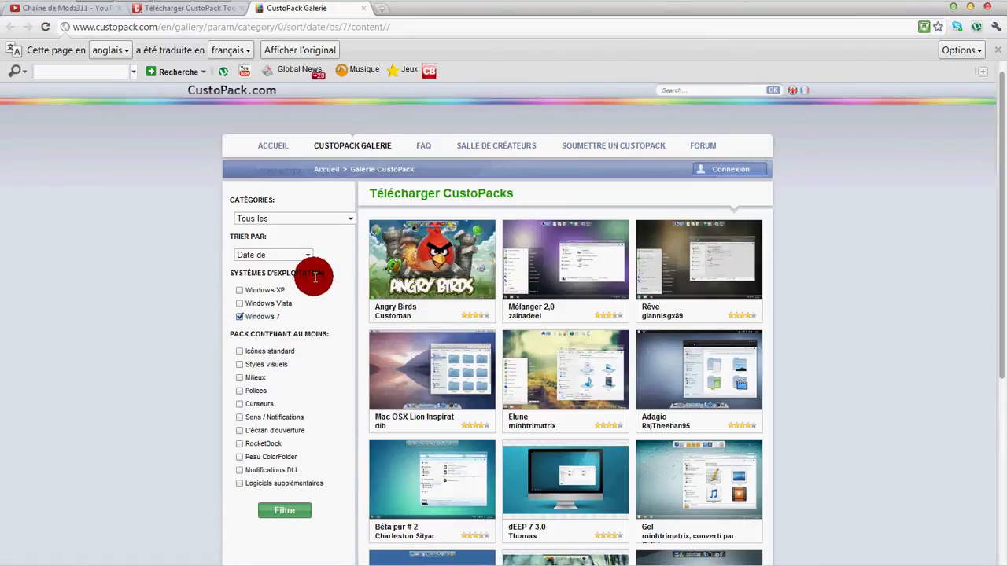
Examine the gallery's pack thumbnails once more, close the gallery and return to CustoPack Tools
{"action": "mouse_move", "coordinate": [595, 288]}
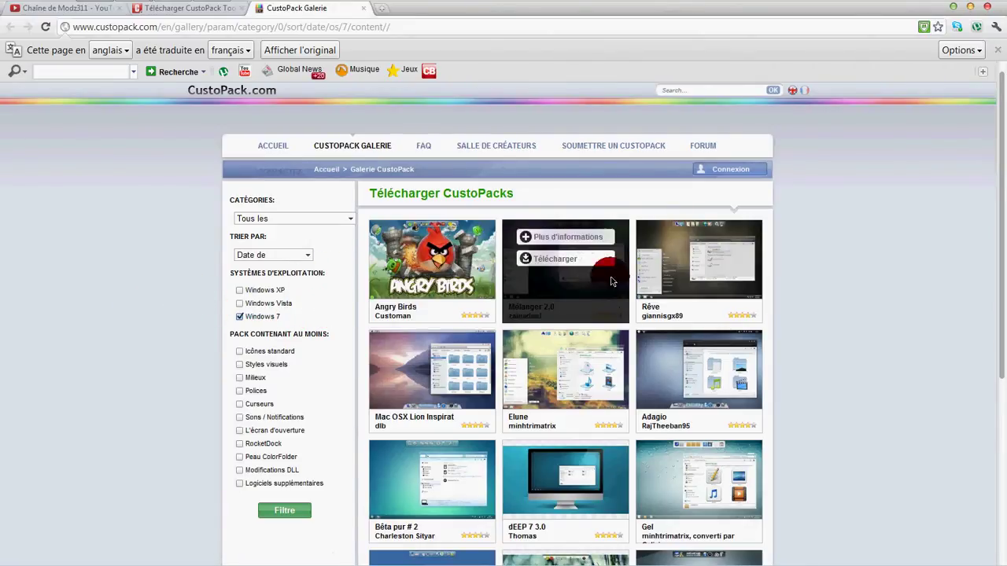
{"action": "scroll", "coordinate": [471, 418], "scroll_direction": "down", "scroll_amount": 3}
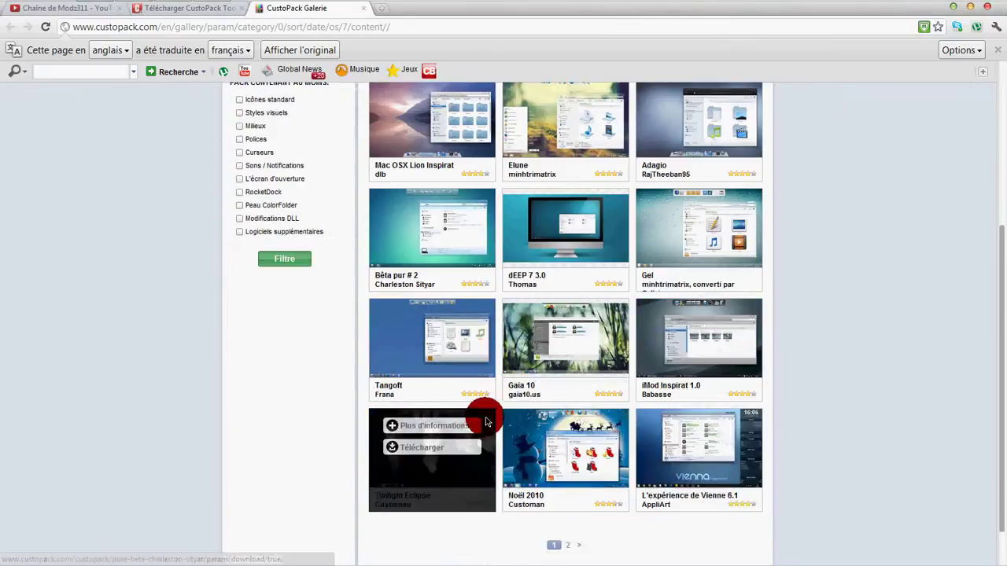
{"action": "scroll", "coordinate": [485, 417], "scroll_direction": "up", "scroll_amount": 3}
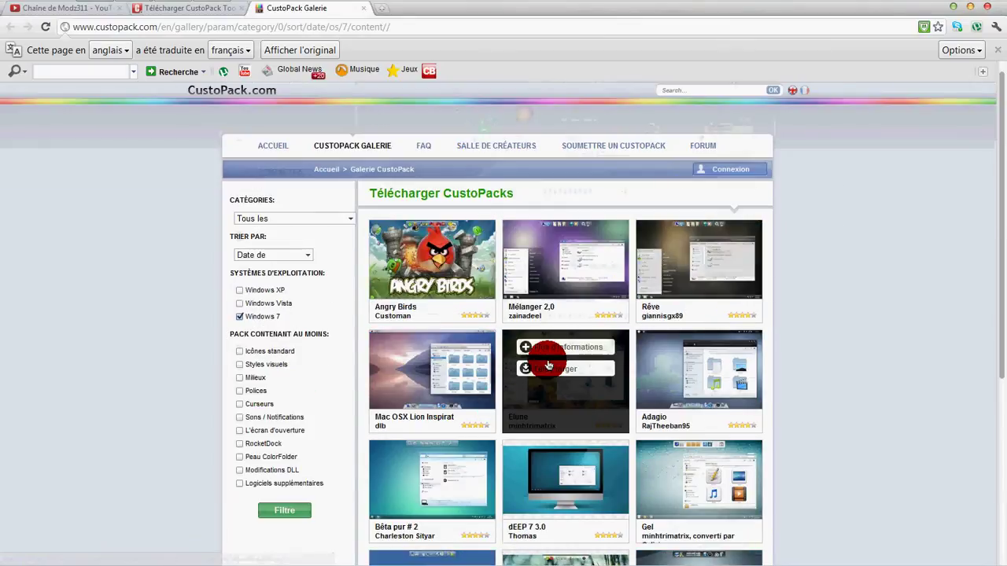
{"action": "left_click", "coordinate": [363, 11]}
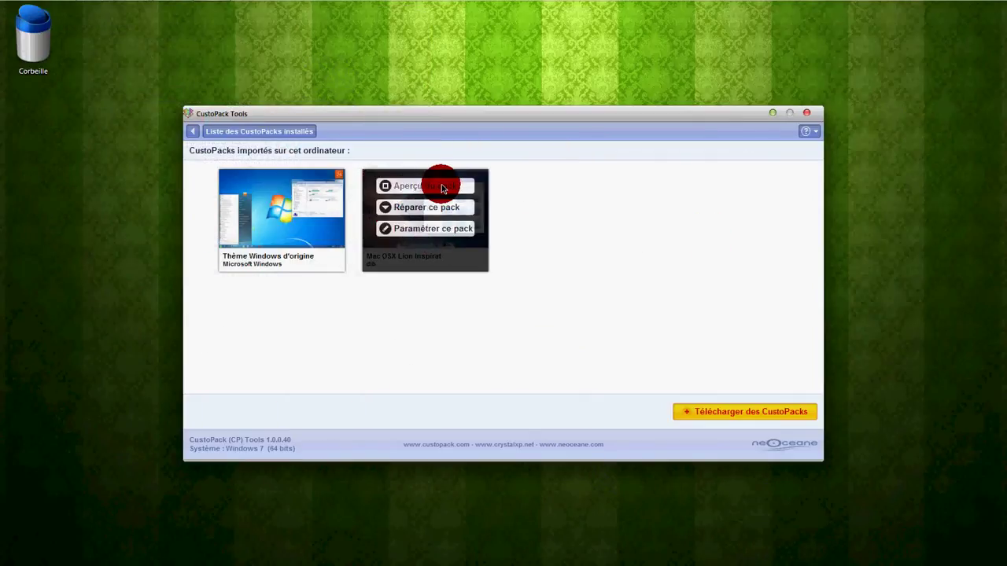
Open the overview of the Mac OSX Lion Inspirat pack and look through its preview images
{"action": "left_click", "coordinate": [443, 188]}
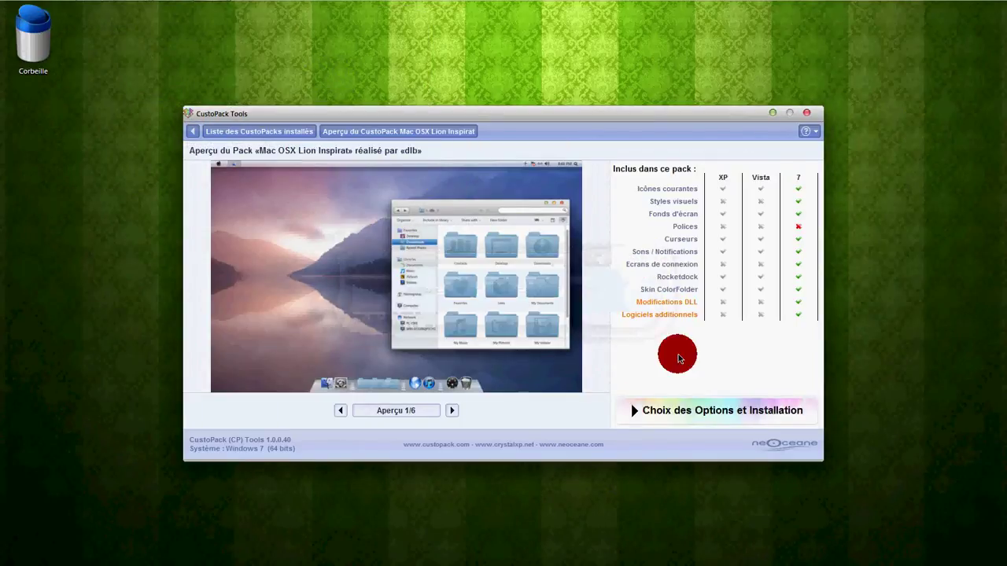
{"action": "left_click", "coordinate": [452, 410]}
{"action": "left_click", "coordinate": [452, 409]}
{"action": "left_click", "coordinate": [452, 410]}
{"action": "left_click", "coordinate": [453, 410]}
{"action": "left_click", "coordinate": [452, 410]}
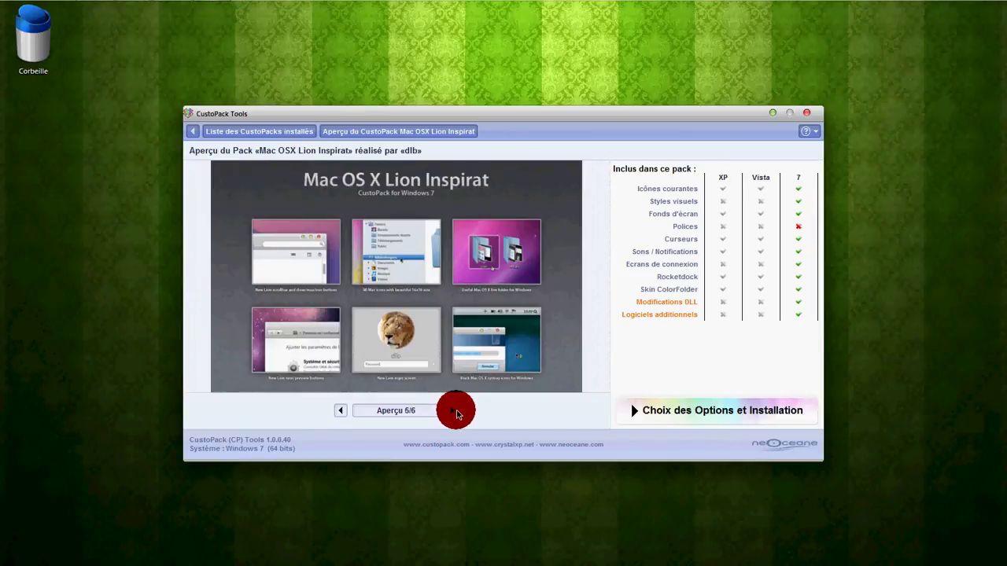
{"action": "left_click", "coordinate": [341, 410]}
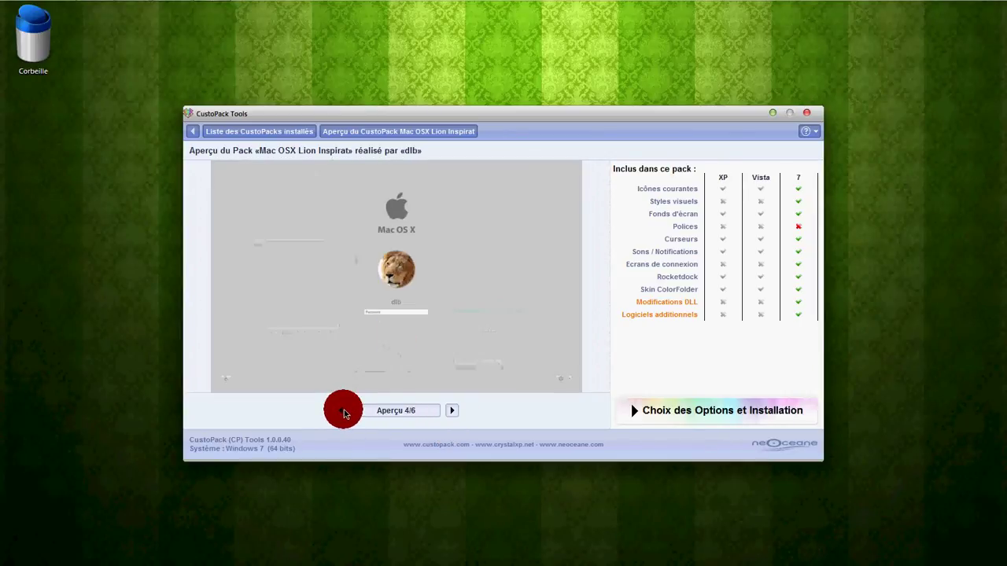
{"action": "left_click", "coordinate": [453, 409]}
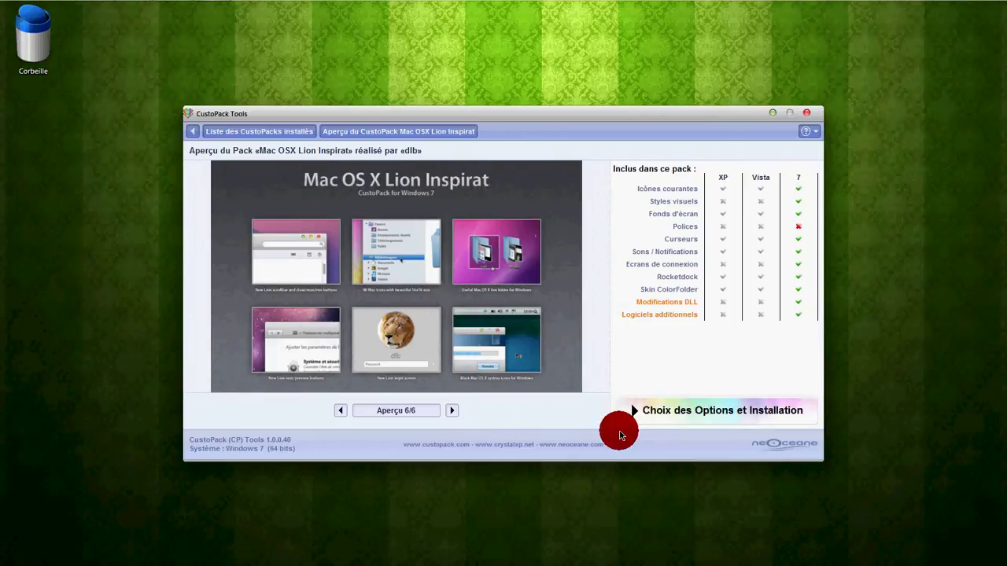
Choose the «classique» installation for the Mac OSX Lion Inspirat pack and accept its licence terms, then close CustoPack Tools without installing
{"action": "left_click", "coordinate": [686, 417]}
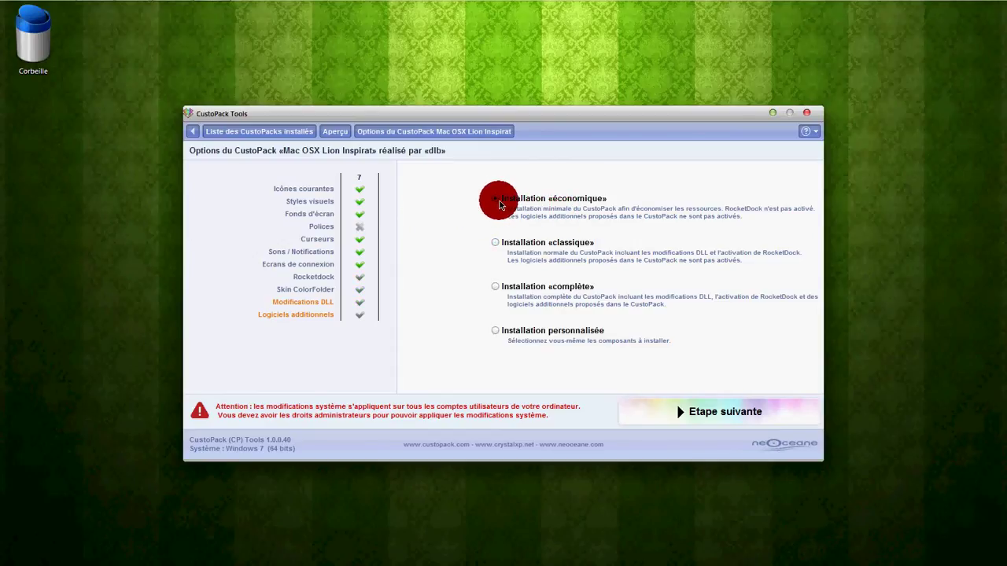
{"action": "left_click", "coordinate": [492, 247]}
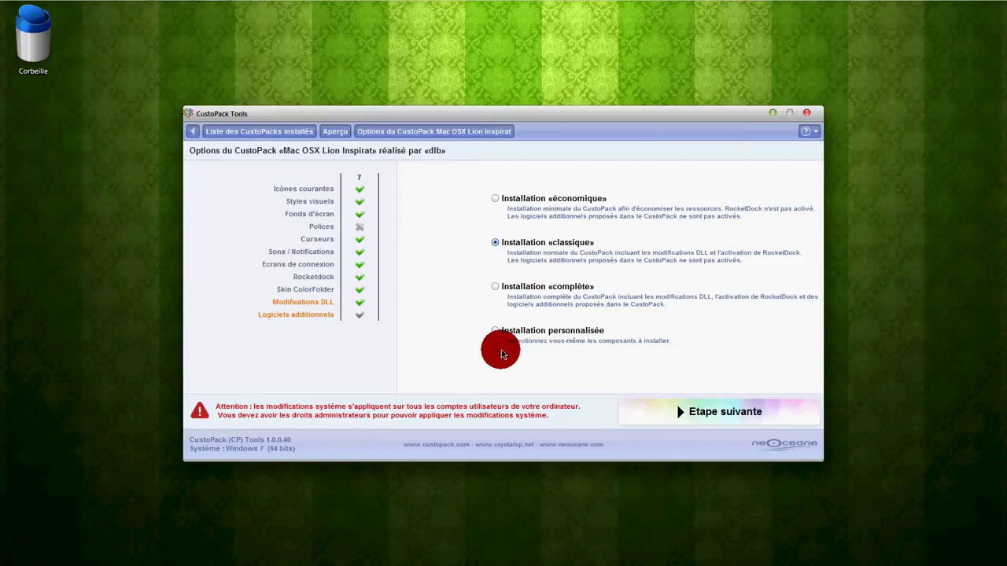
{"action": "left_click", "coordinate": [712, 415]}
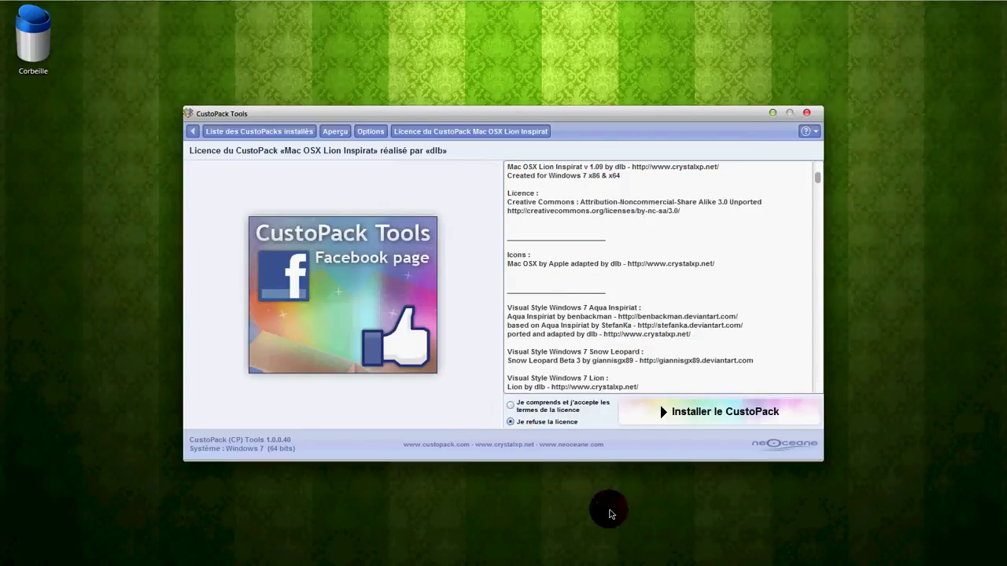
{"action": "left_click", "coordinate": [510, 406]}
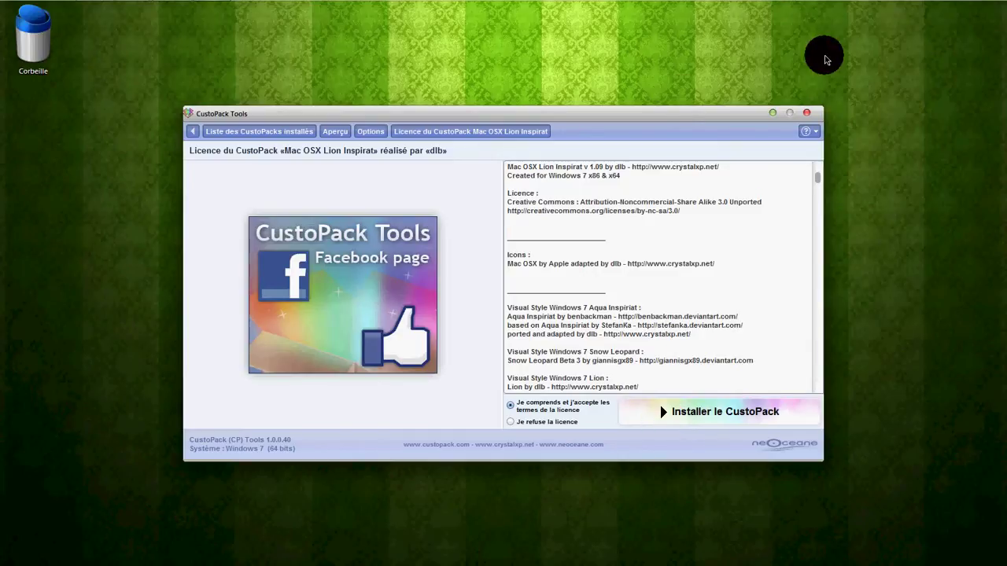
{"action": "left_click", "coordinate": [812, 118]}
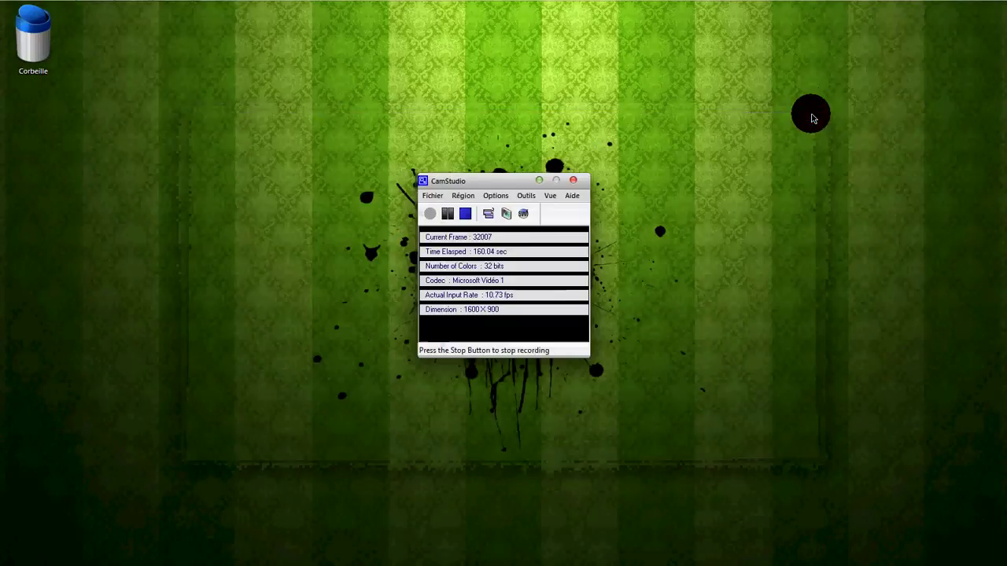
{"action": "left_click_drag", "start_coordinate": [504, 180], "coordinate": [485, 542]}
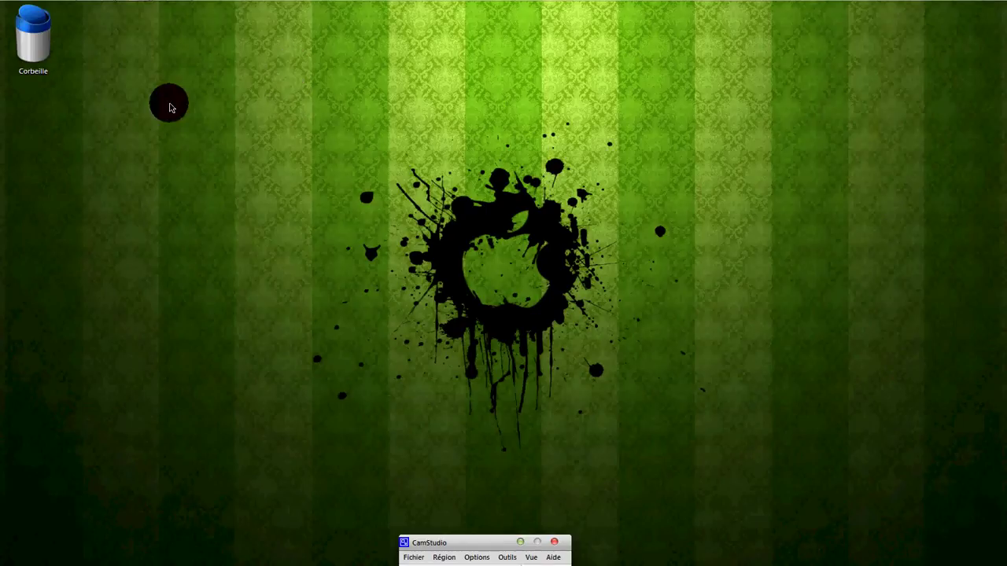
{"action": "left_click_drag", "start_coordinate": [337, 85], "coordinate": [607, 383]}
{"action": "mouse_move", "coordinate": [640, 213]}
{"action": "left_mouse_down"}
{"action": "mouse_move", "coordinate": [685, 247]}
{"action": "mouse_move", "coordinate": [649, 228]}
{"action": "left_mouse_up"}
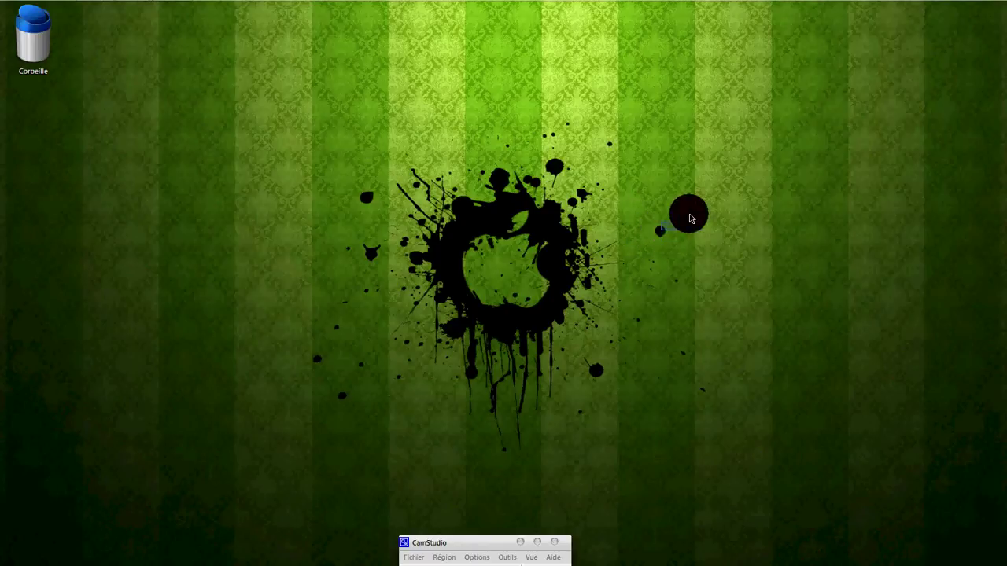
{"action": "left_click_drag", "start_coordinate": [660, 231], "coordinate": [534, 217]}
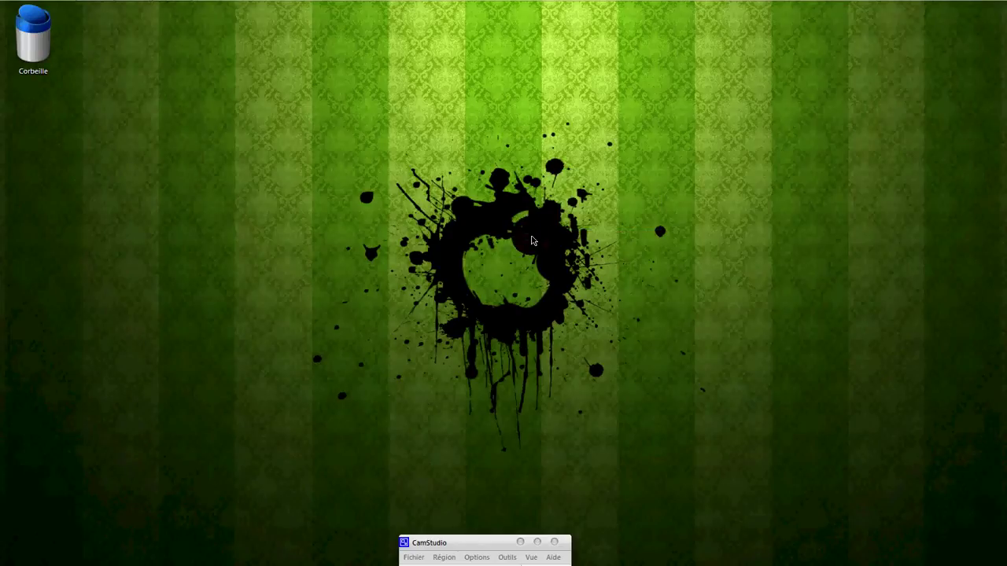
{"action": "left_click_drag", "start_coordinate": [291, 313], "coordinate": [417, 455]}
{"action": "mouse_move", "coordinate": [139, 8]}
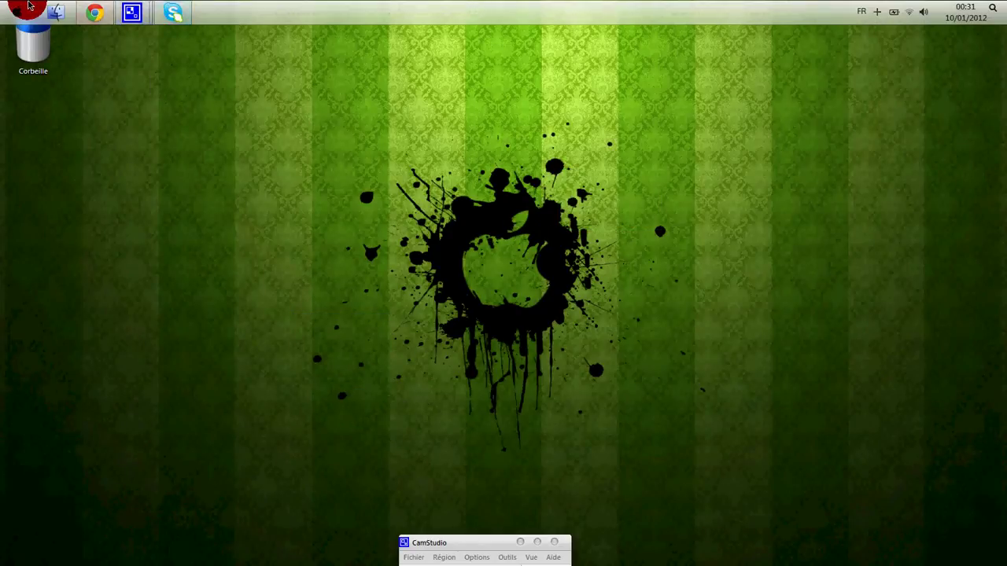
{"action": "left_click", "coordinate": [24, 9]}
{"action": "left_click", "coordinate": [461, 175]}
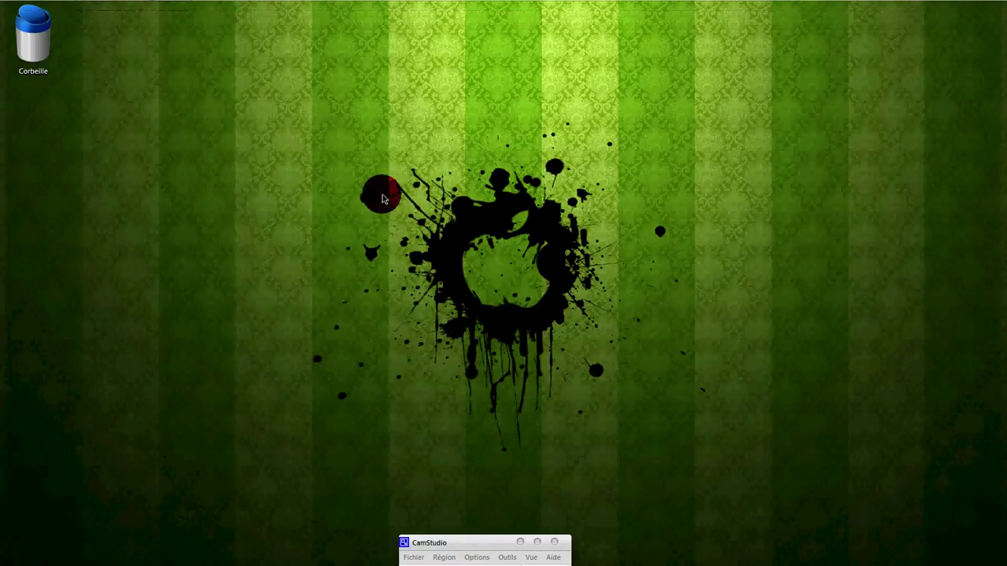
{"action": "left_click_drag", "start_coordinate": [284, 107], "coordinate": [709, 394]}
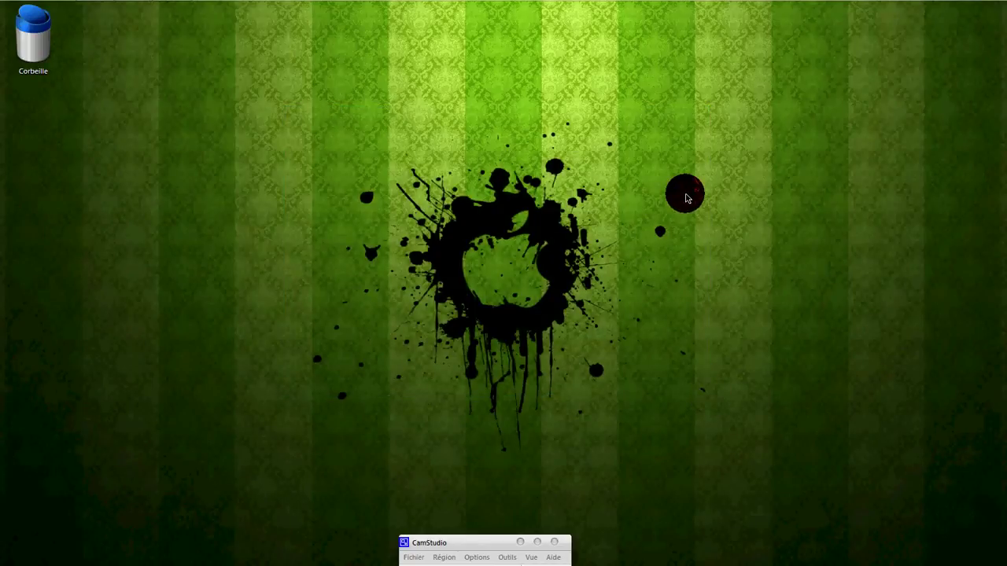
{"action": "left_click_drag", "start_coordinate": [634, 212], "coordinate": [697, 269]}
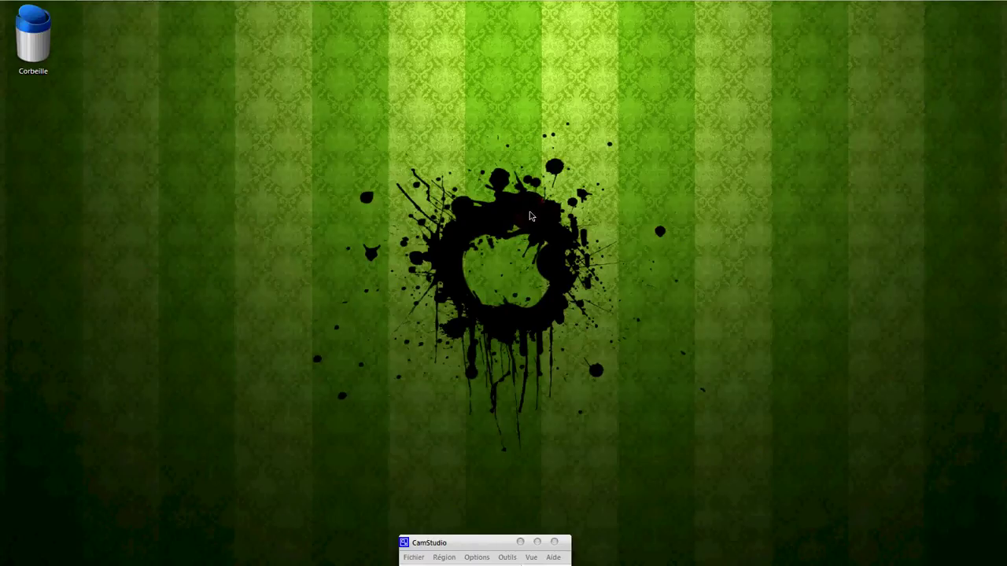
{"action": "left_click_drag", "start_coordinate": [527, 212], "coordinate": [406, 197]}
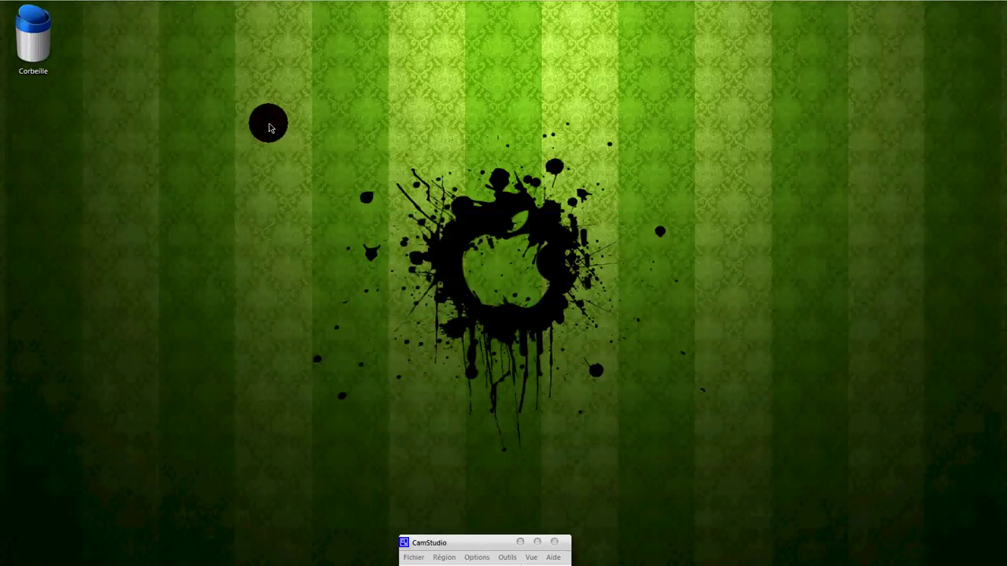
{"action": "left_click_drag", "start_coordinate": [267, 123], "coordinate": [880, 447]}
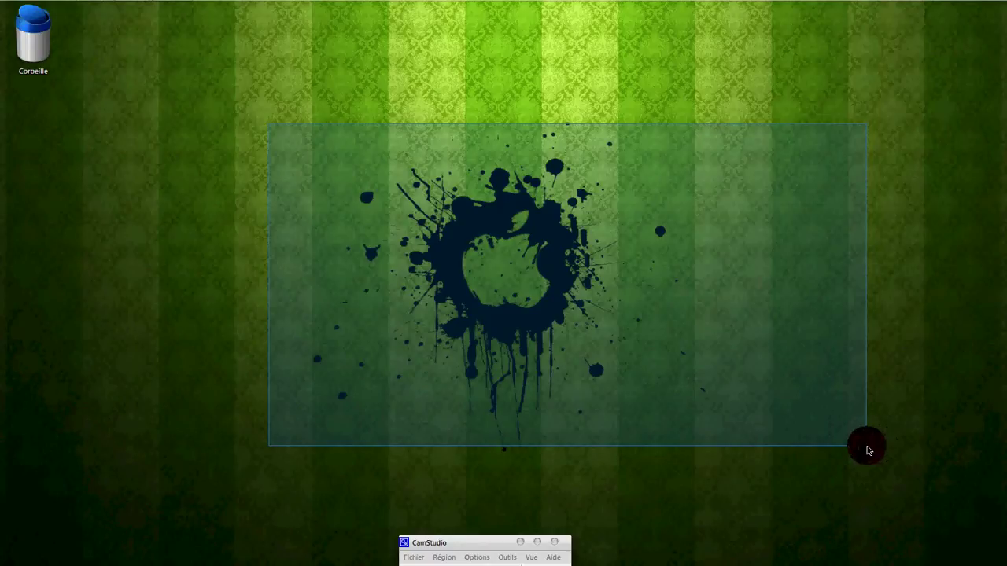
{"action": "left_click_drag", "start_coordinate": [867, 450], "coordinate": [606, 383]}
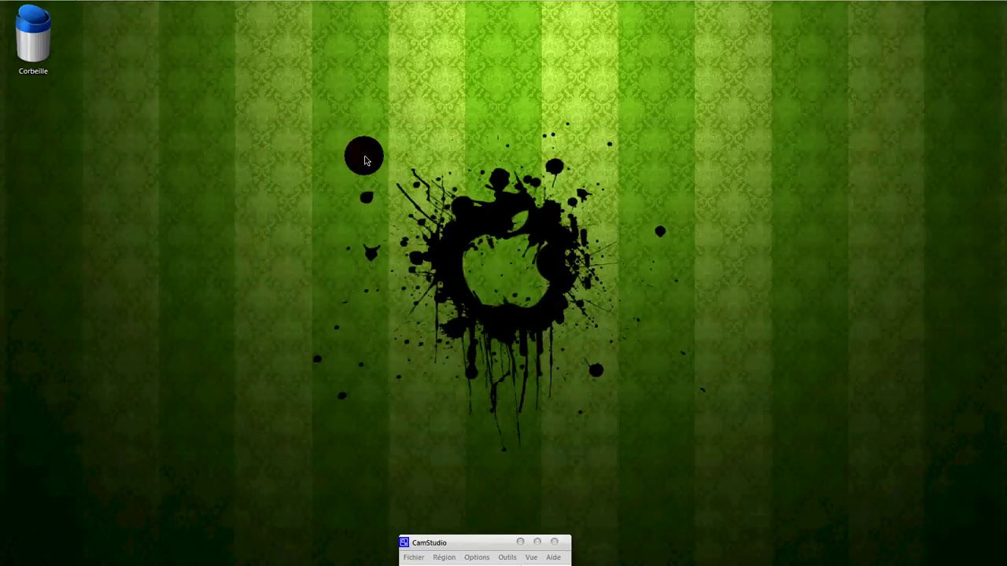
{"action": "left_click_drag", "start_coordinate": [338, 166], "coordinate": [396, 299]}
{"action": "left_click_drag", "start_coordinate": [482, 545], "coordinate": [508, 193]}
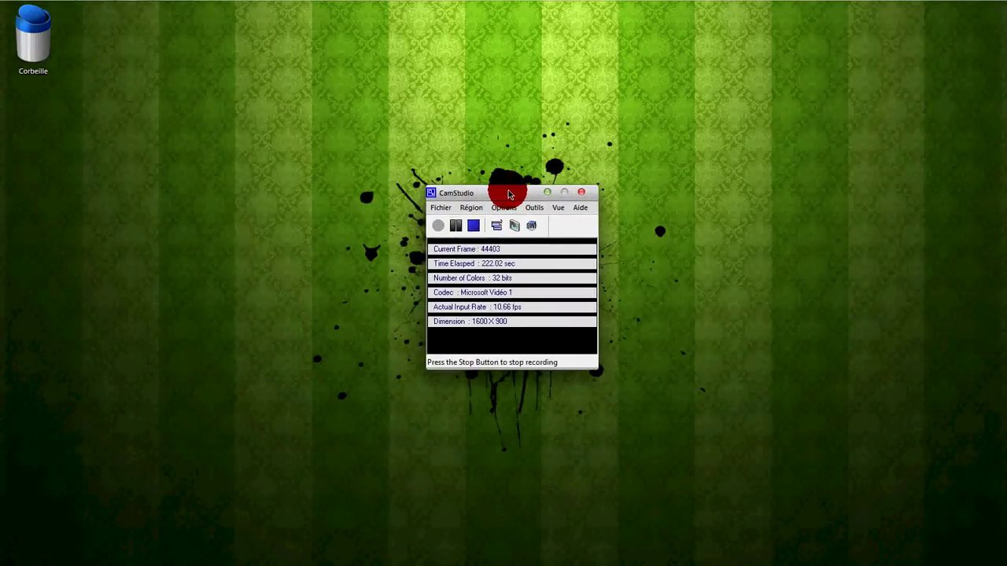
{"action": "left_click_drag", "start_coordinate": [650, 217], "coordinate": [681, 251]}
{"action": "mouse_move", "coordinate": [652, 213]}
{"action": "left_mouse_down"}
{"action": "mouse_move", "coordinate": [665, 252]}
{"action": "mouse_move", "coordinate": [681, 257]}
{"action": "mouse_move", "coordinate": [672, 227]}
{"action": "mouse_move", "coordinate": [635, 202]}
{"action": "mouse_move", "coordinate": [647, 227]}
{"action": "mouse_move", "coordinate": [646, 213]}
{"action": "left_mouse_up"}
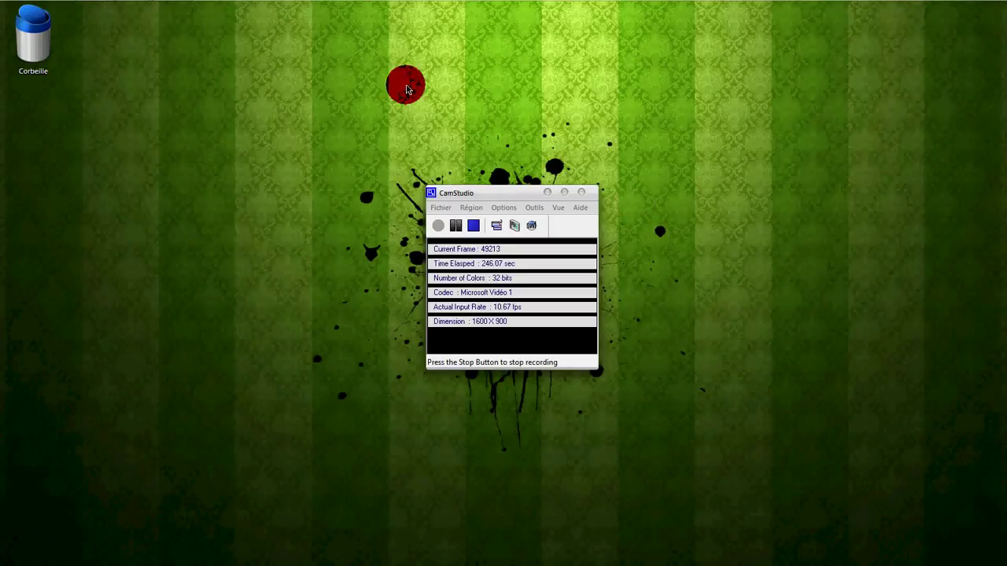
{"action": "mouse_move", "coordinate": [194, 2]}
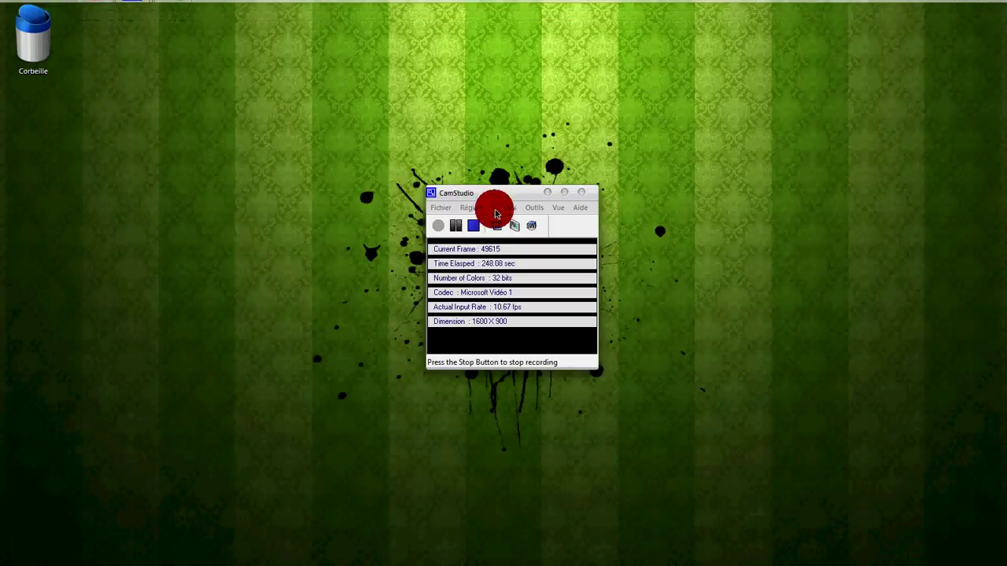